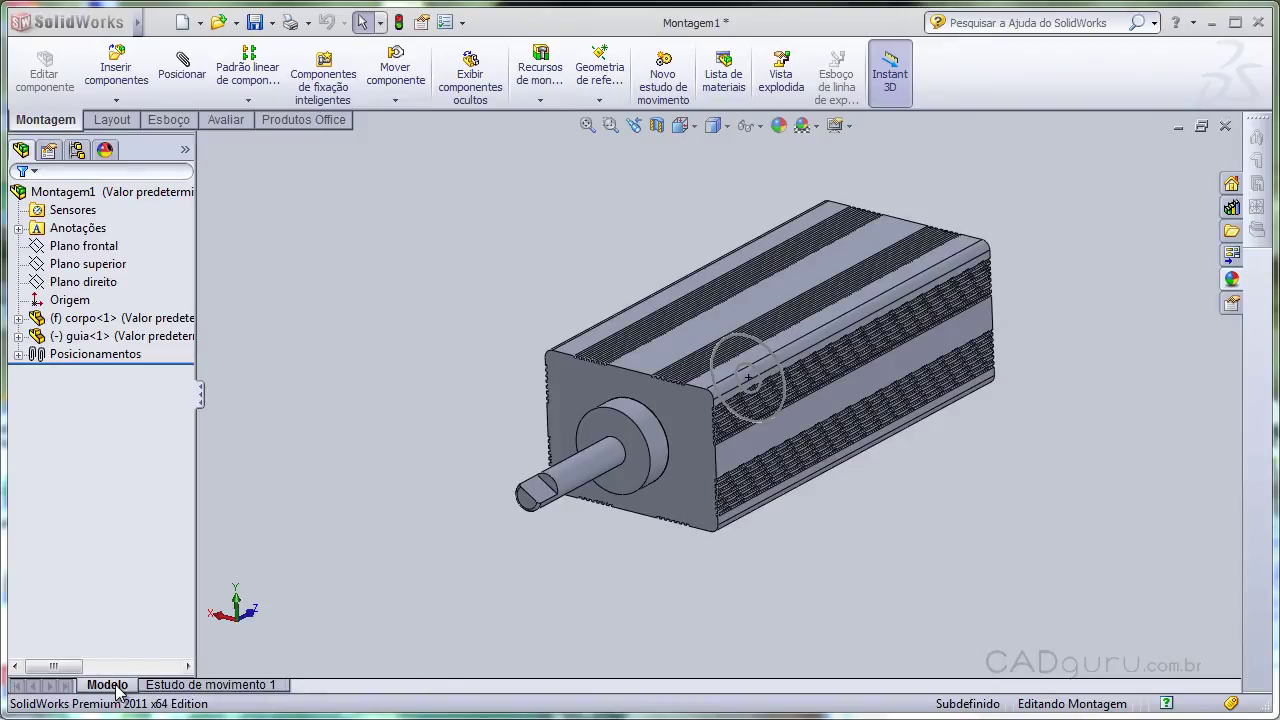
Duplicate Estudo de movimento 1 into Estudo de movimento 2.
{"action": "right_click", "coordinate": [199, 687]}
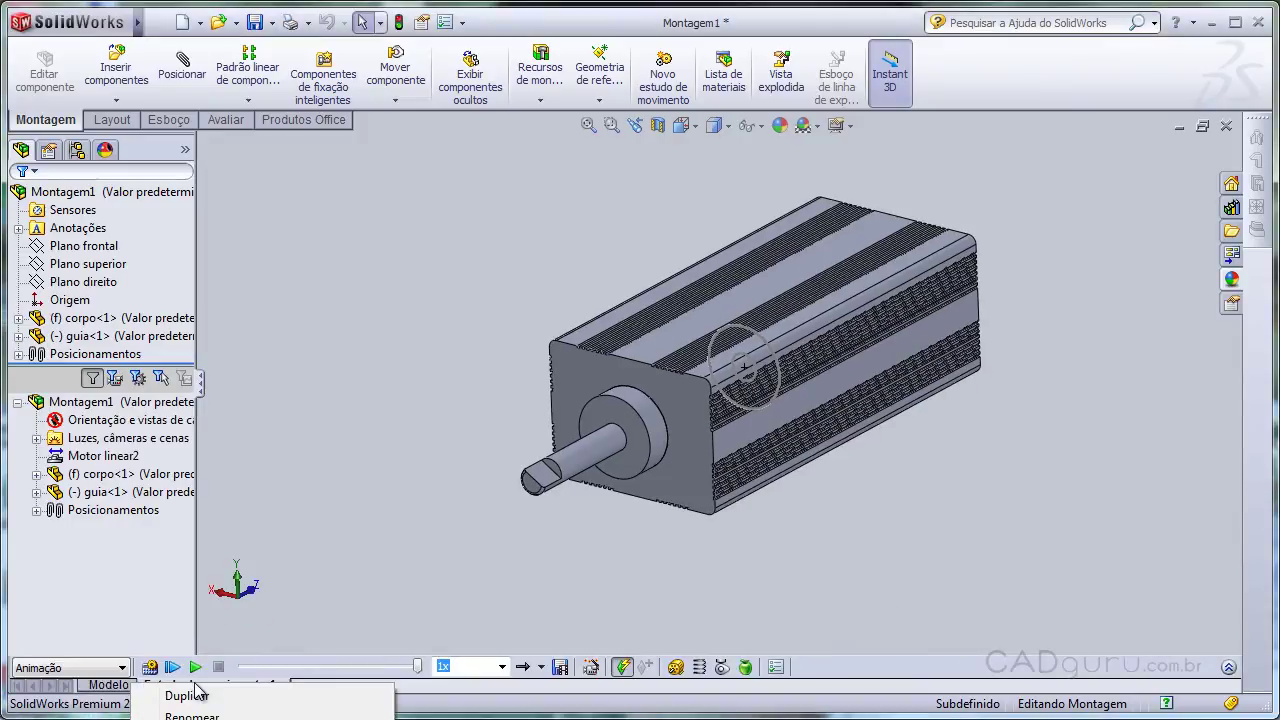
{"action": "left_click", "coordinate": [190, 696]}
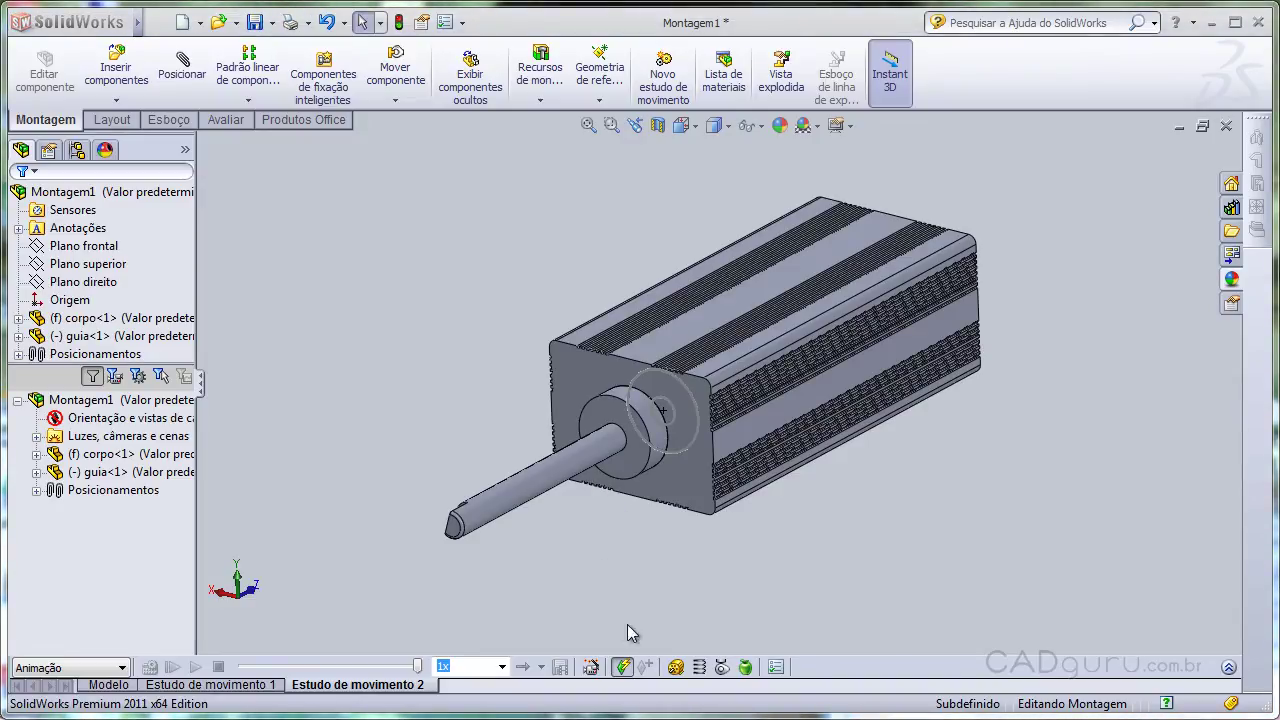
Add Motor rotativo3 on the shaft face as a Distância motor turning 180° over 4.00 s.
{"action": "left_click", "coordinate": [676, 667]}
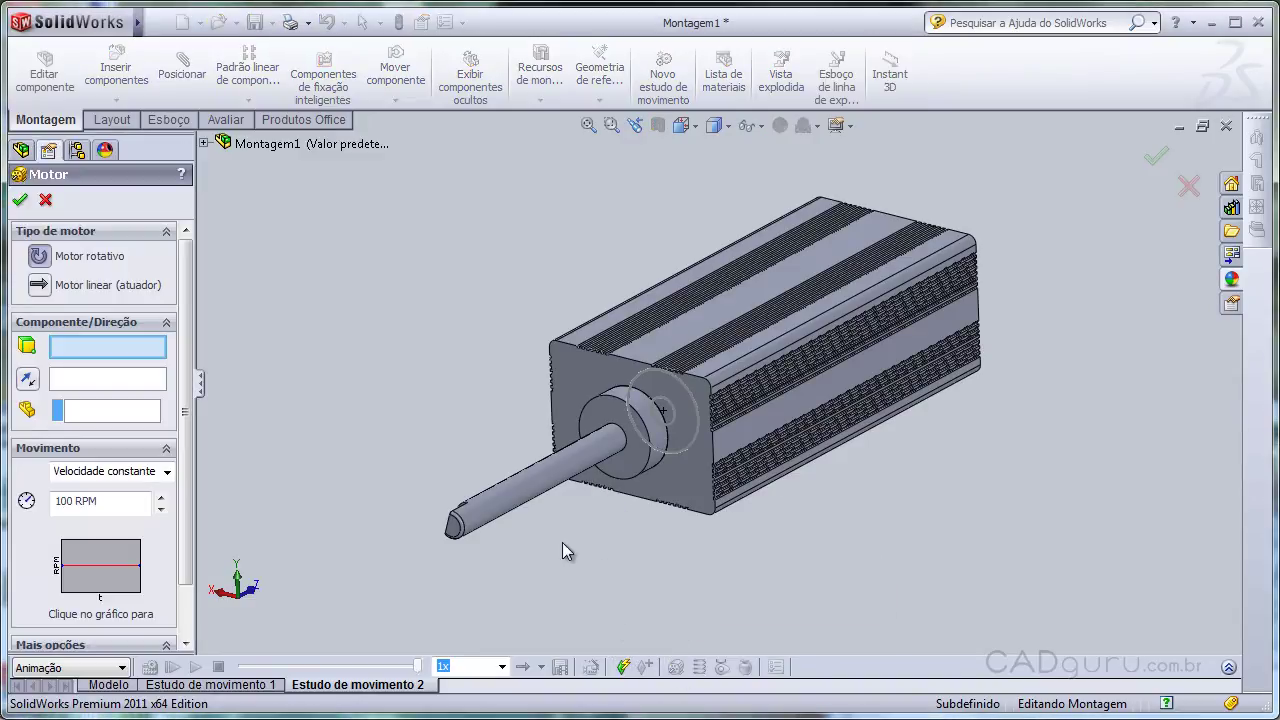
{"action": "left_click", "coordinate": [530, 497]}
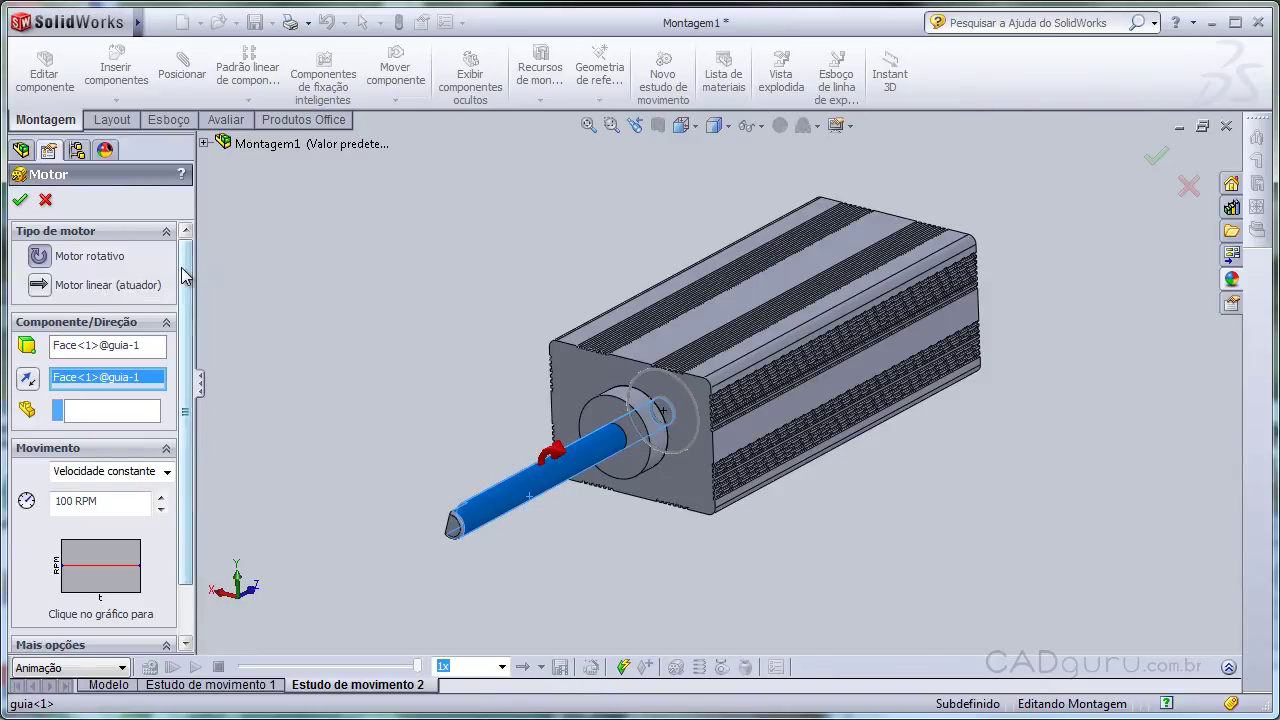
{"action": "scroll", "coordinate": [190, 330], "scroll_direction": "down", "scroll_amount": 2}
{"action": "left_click", "coordinate": [170, 409]}
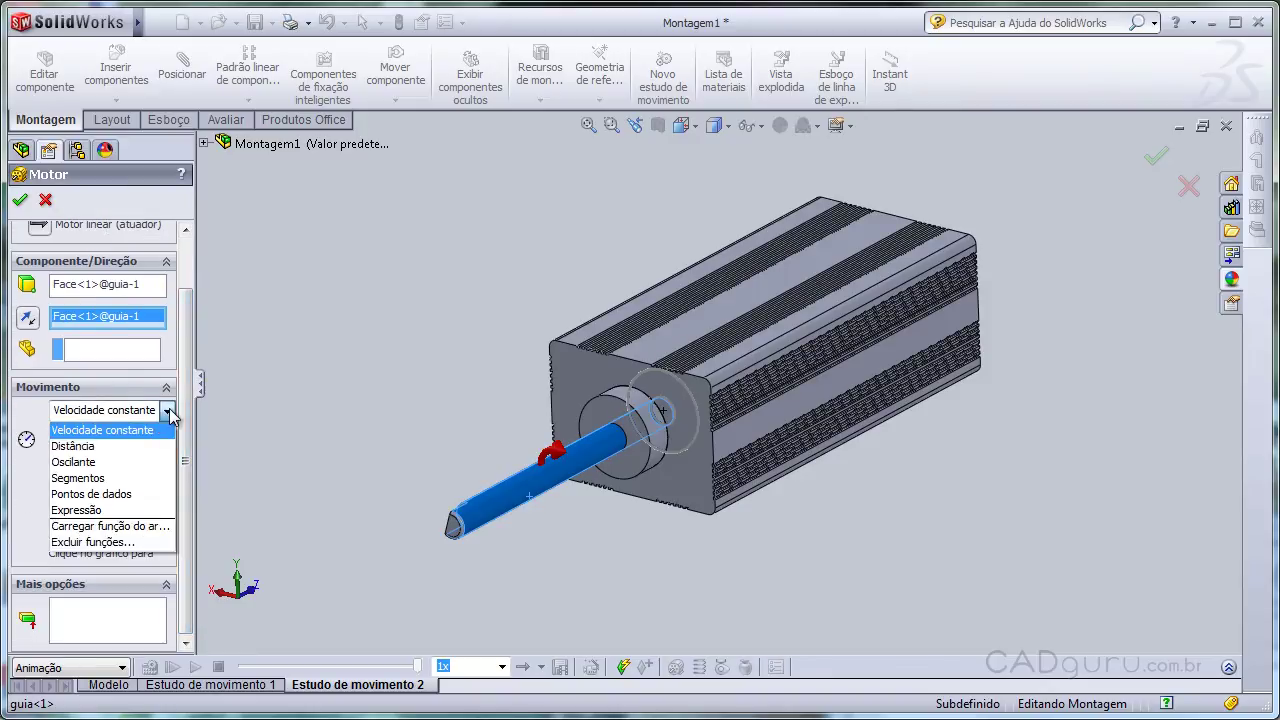
{"action": "left_click", "coordinate": [147, 446]}
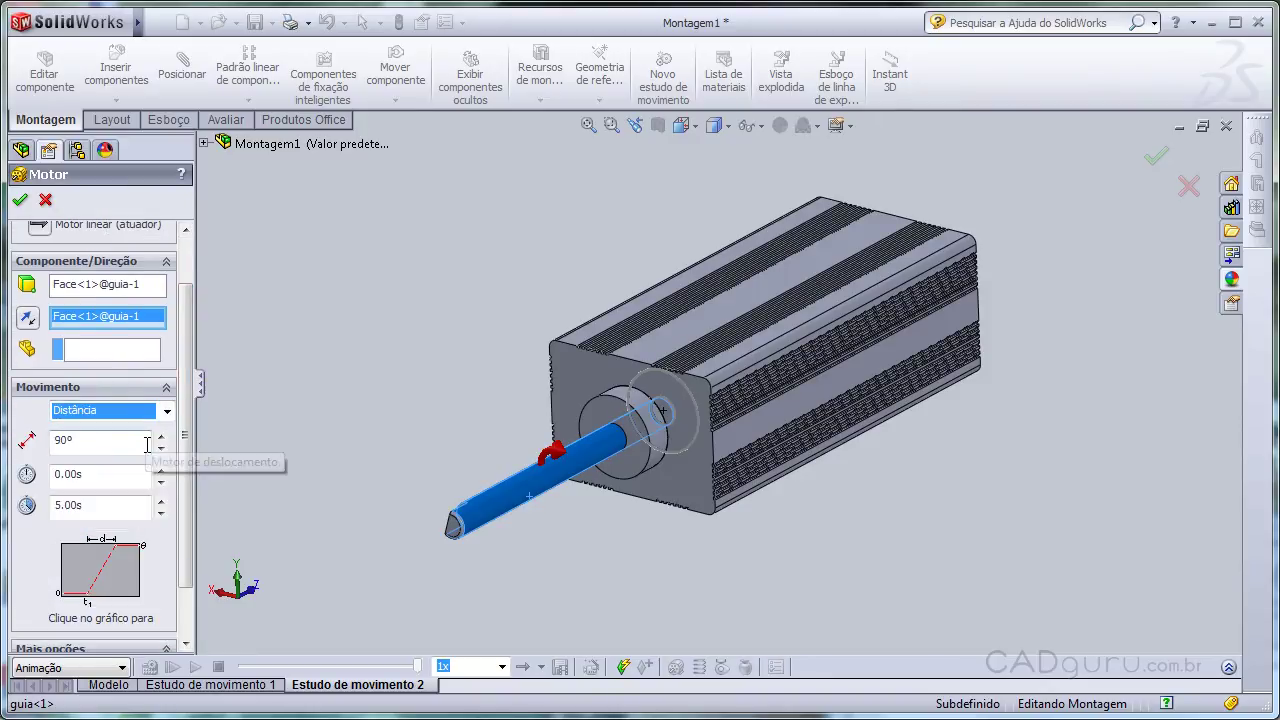
{"action": "double_click", "coordinate": [144, 445]}
{"action": "type", "text": "180"}
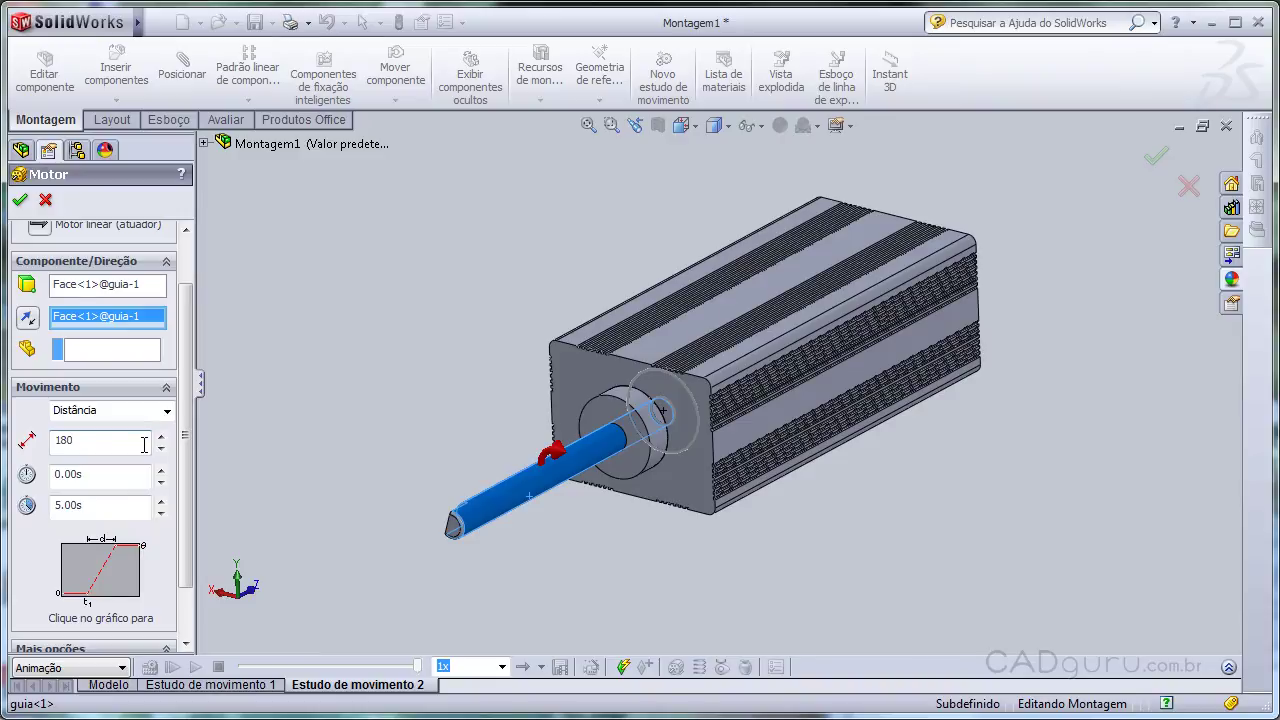
{"action": "left_click", "coordinate": [101, 505]}
{"action": "type", "text": "4"}
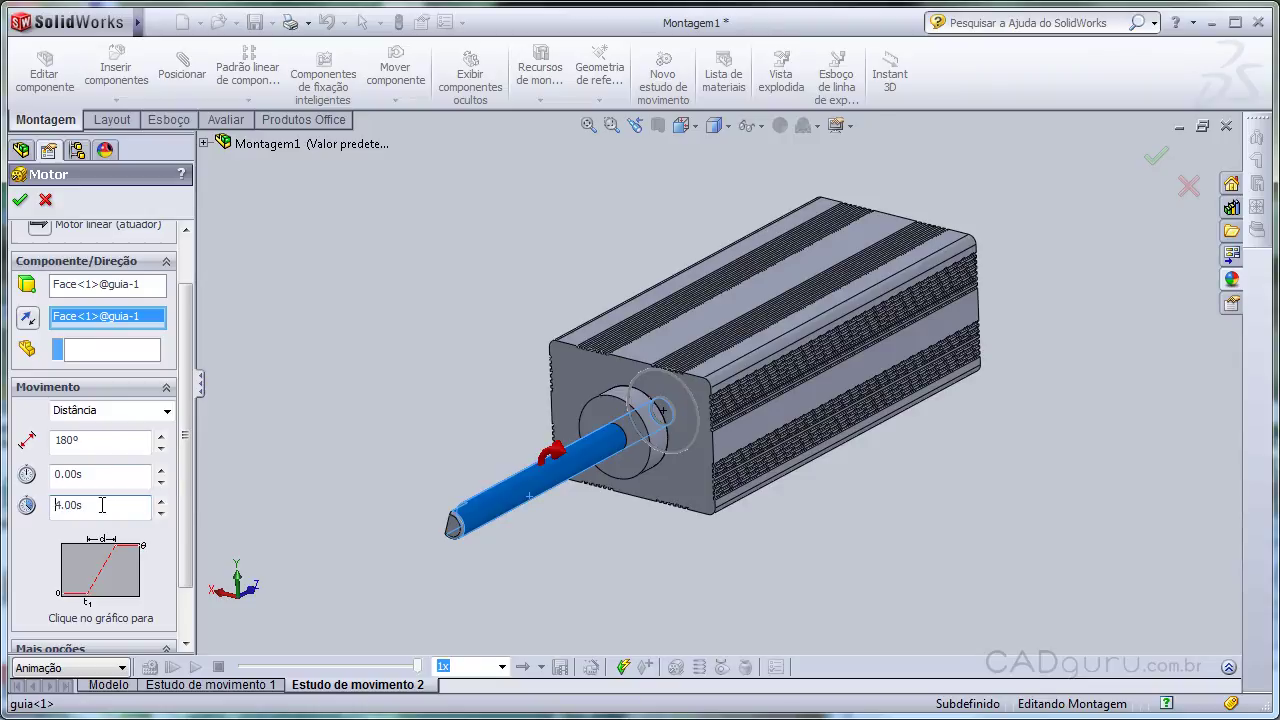
{"action": "left_click", "coordinate": [19, 200]}
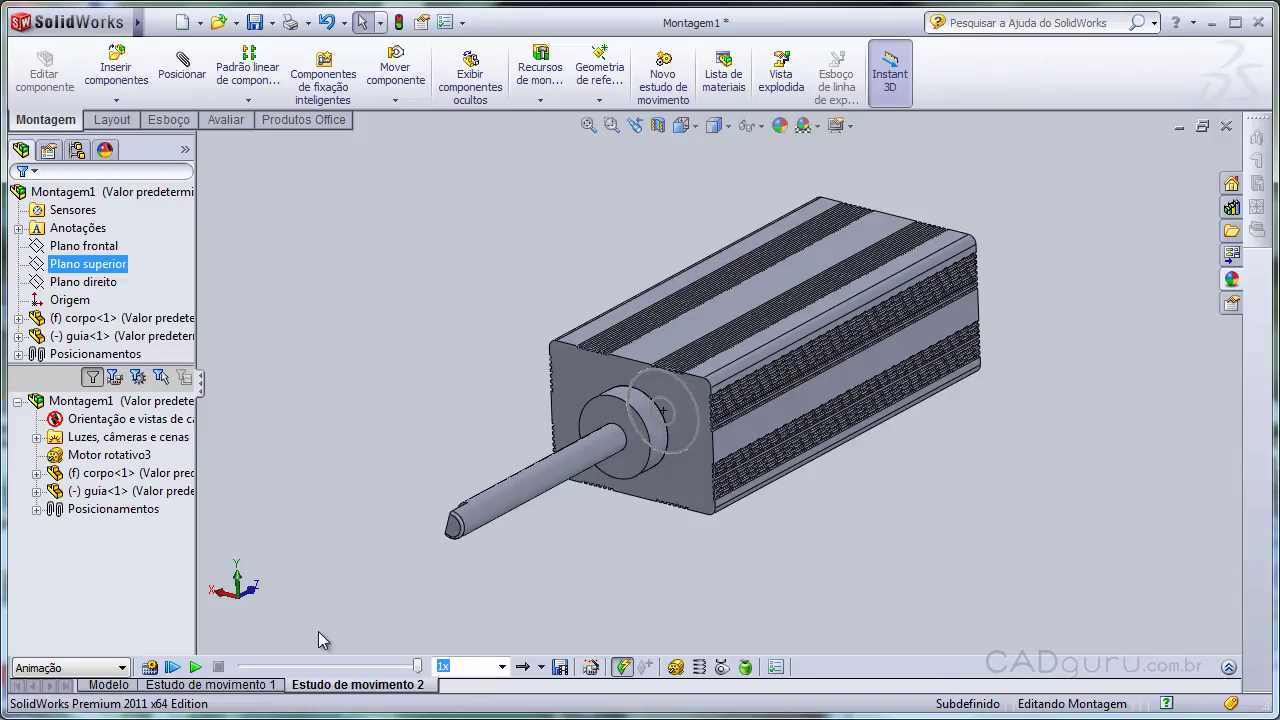
Play the shaft rotation and bring up Salvar animação em arquivo for a Montagem1 AVI.
{"action": "left_click", "coordinate": [196, 668]}
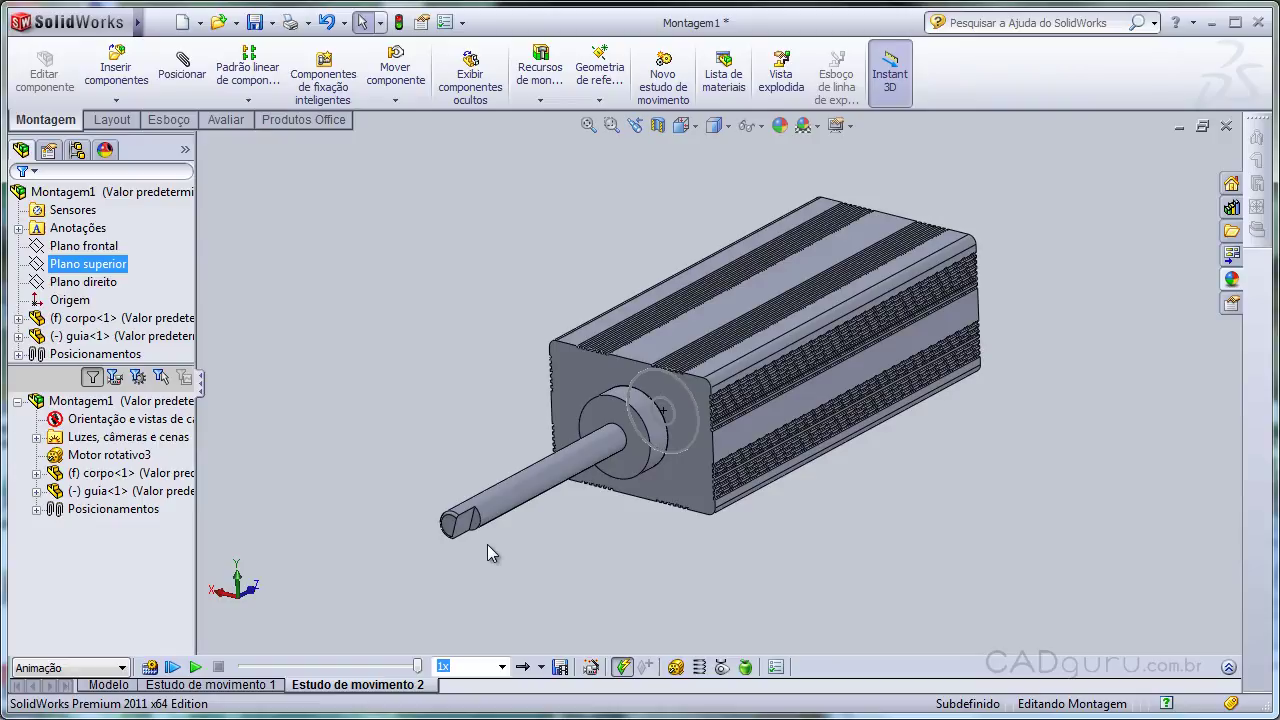
{"action": "left_click", "coordinate": [560, 667]}
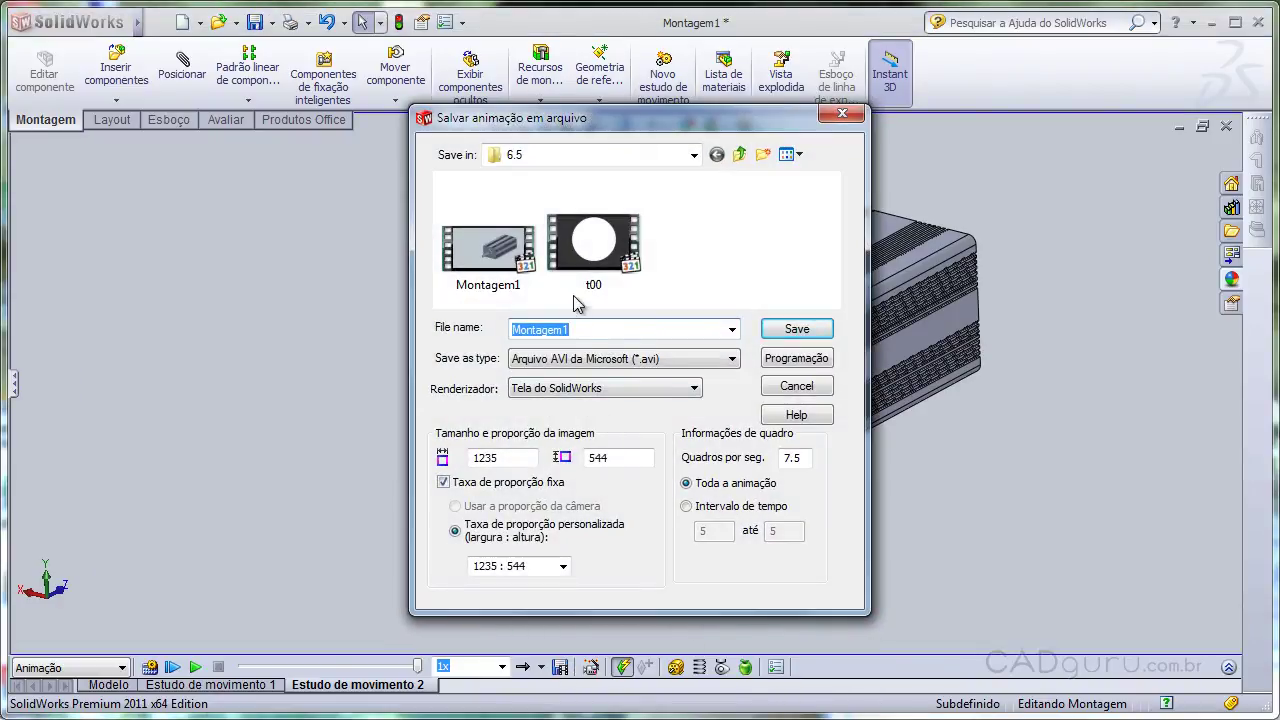
Record the animation to a Montagem1 AVI in folder 6.5 with Microsoft Video 1 compression.
{"action": "left_click", "coordinate": [583, 329]}
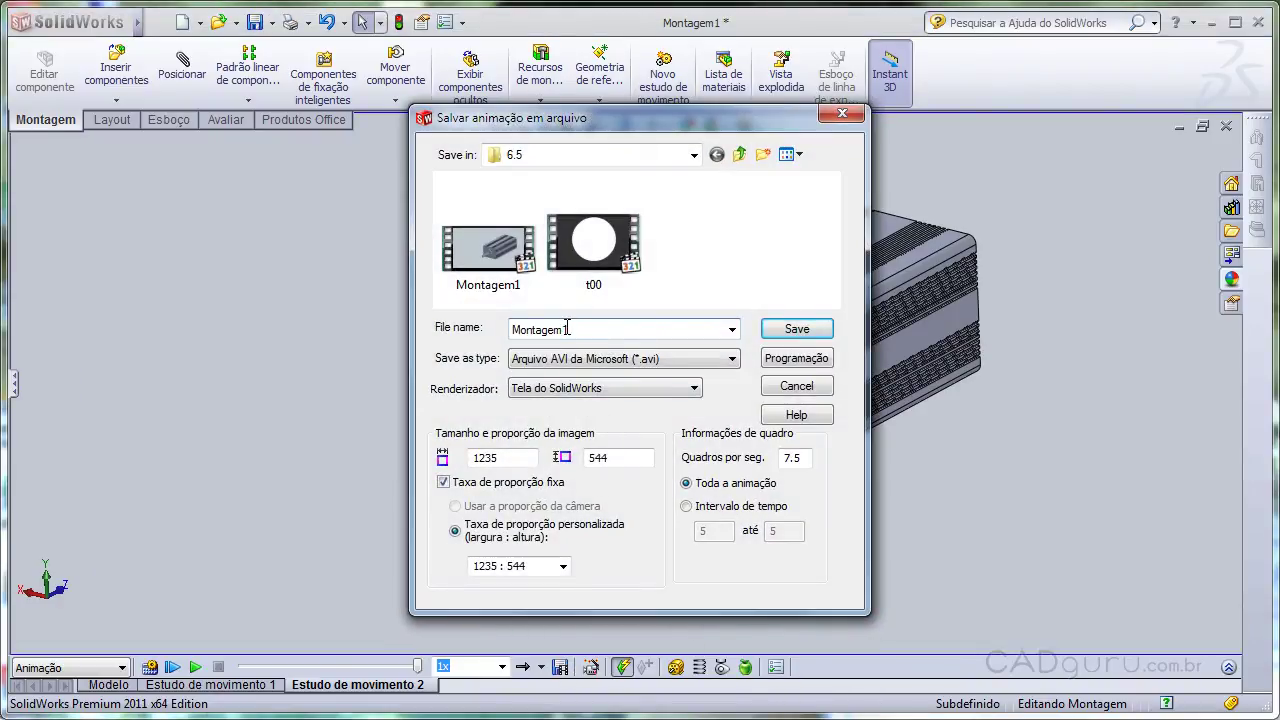
{"action": "left_click", "coordinate": [792, 331]}
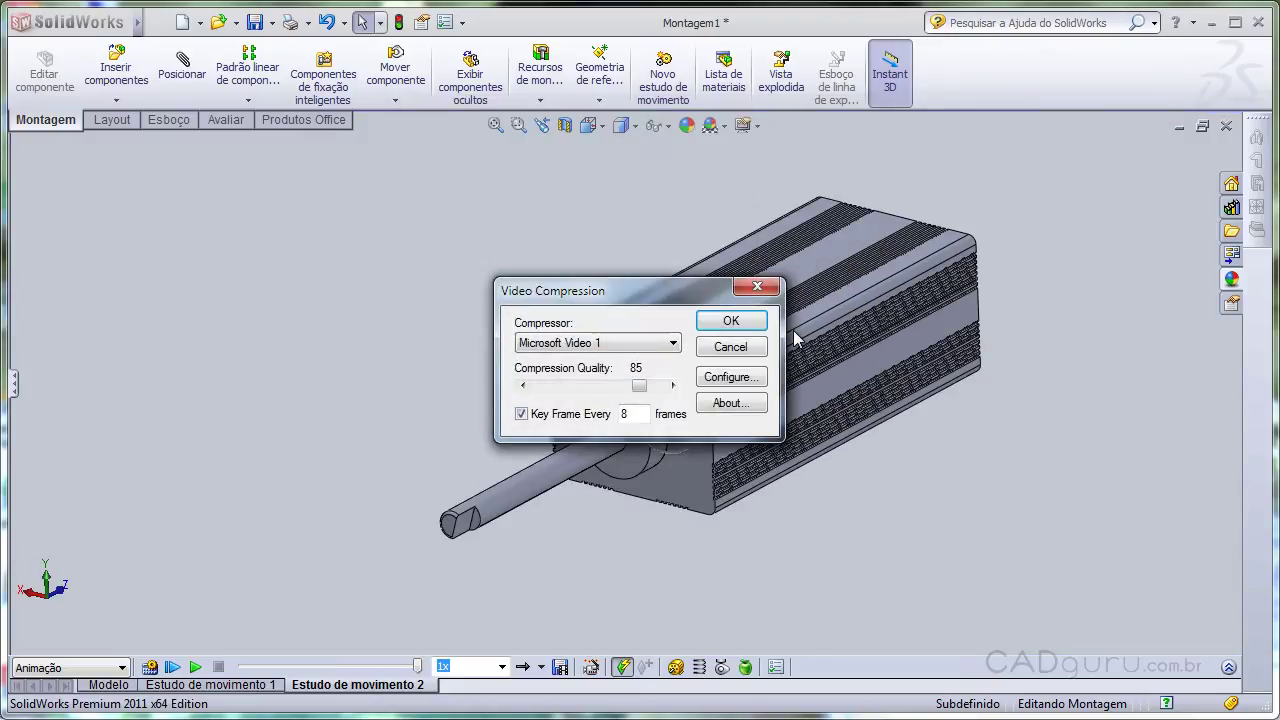
{"action": "left_click", "coordinate": [765, 321]}
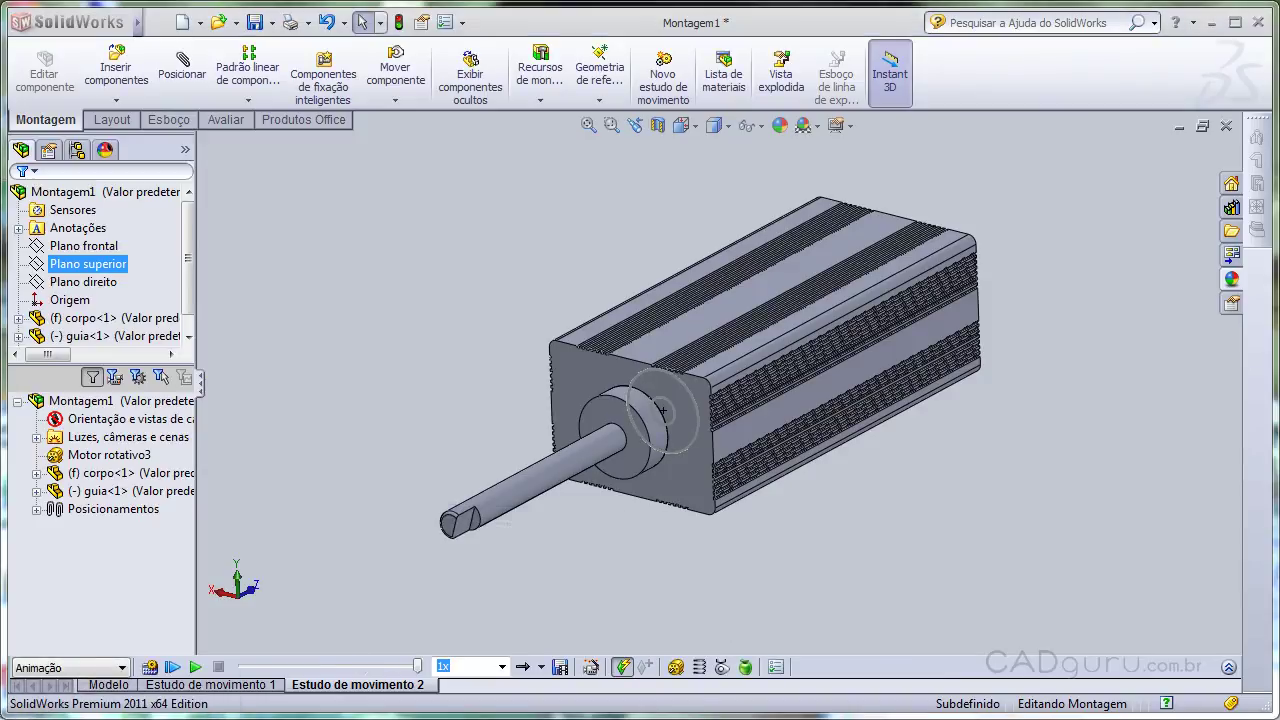
Play back Montagem12.avi, then duplicate Estudo de movimento 2 as Estudo de movimento 3.
{"action": "key", "text": "alt+Tab"}
{"action": "double_click", "coordinate": [1127, 198]}
{"action": "right_click", "coordinate": [377, 691]}
{"action": "key", "text": "d"}
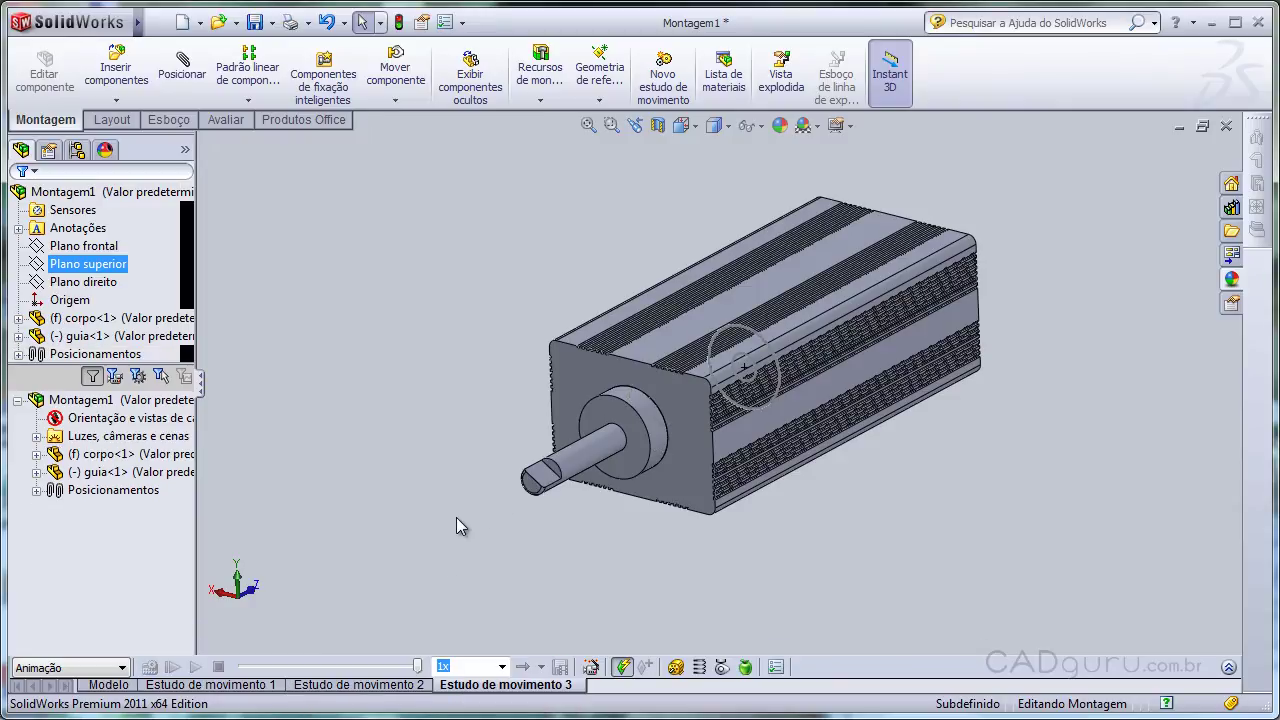
Rotate the shaft to a new starting position with Mover componente.
{"action": "left_click_drag", "start_coordinate": [528, 478], "coordinate": [492, 515]}
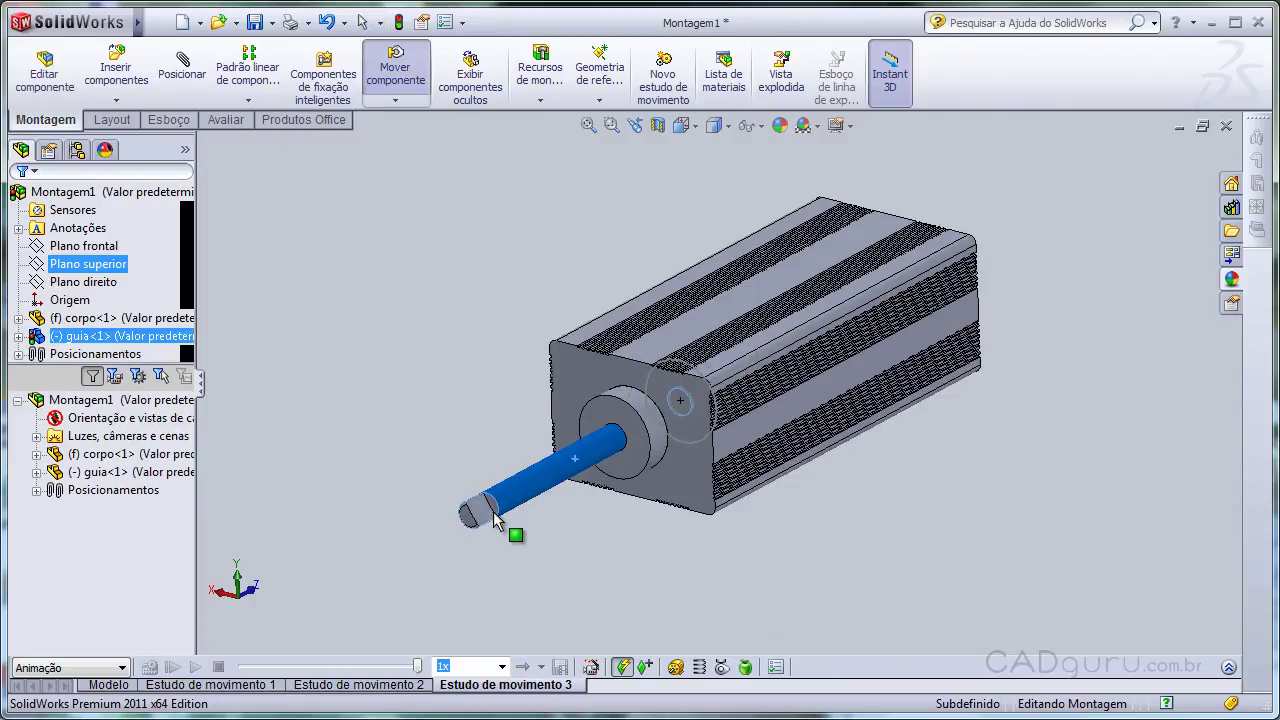
{"action": "key", "text": "Escape"}
{"action": "left_click", "coordinate": [462, 547]}
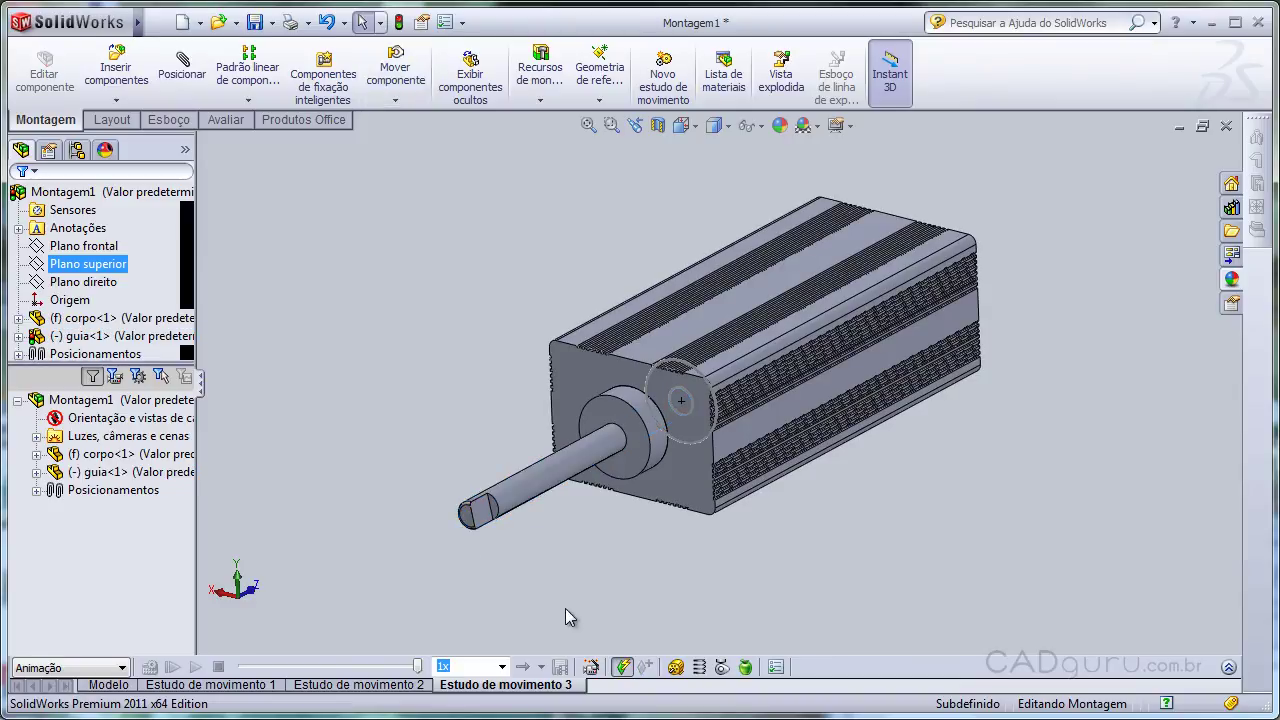
Add Motor rotativo4 on the shaft face as an Oscilante motor, 180° amplitude, 0.5 Hz.
{"action": "left_click", "coordinate": [676, 667]}
{"action": "left_click", "coordinate": [553, 476]}
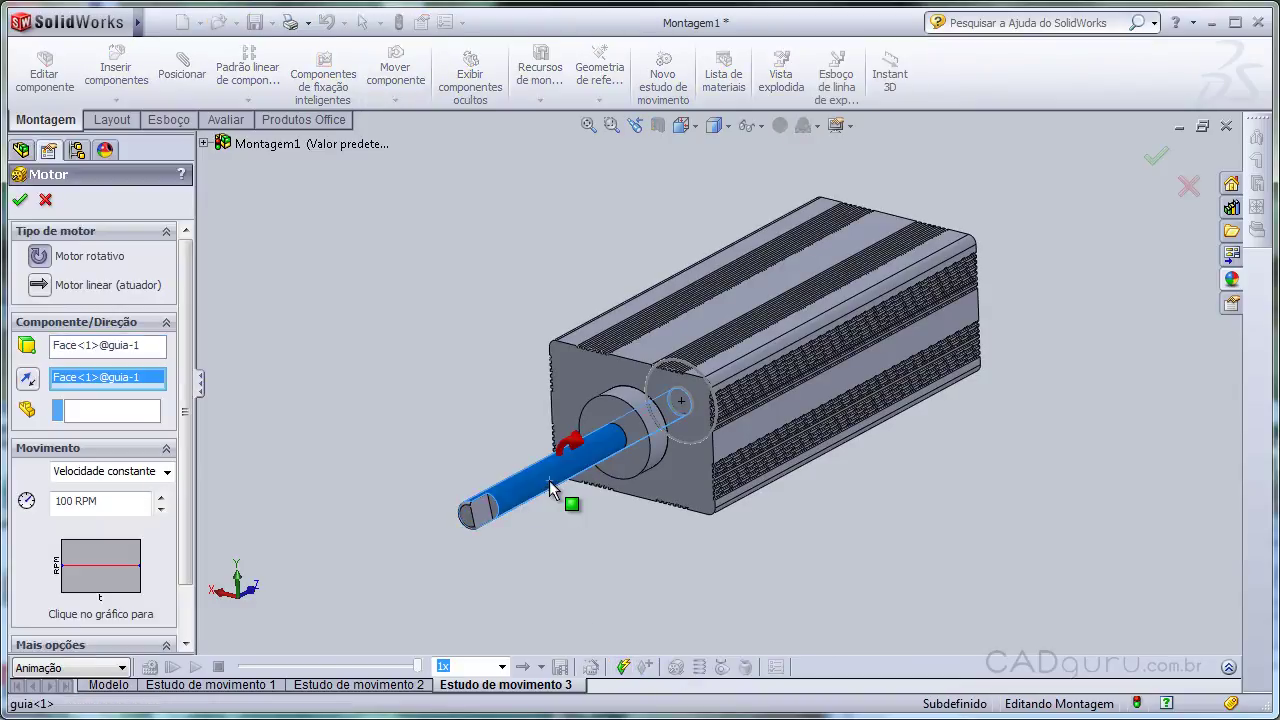
{"action": "left_click", "coordinate": [168, 472]}
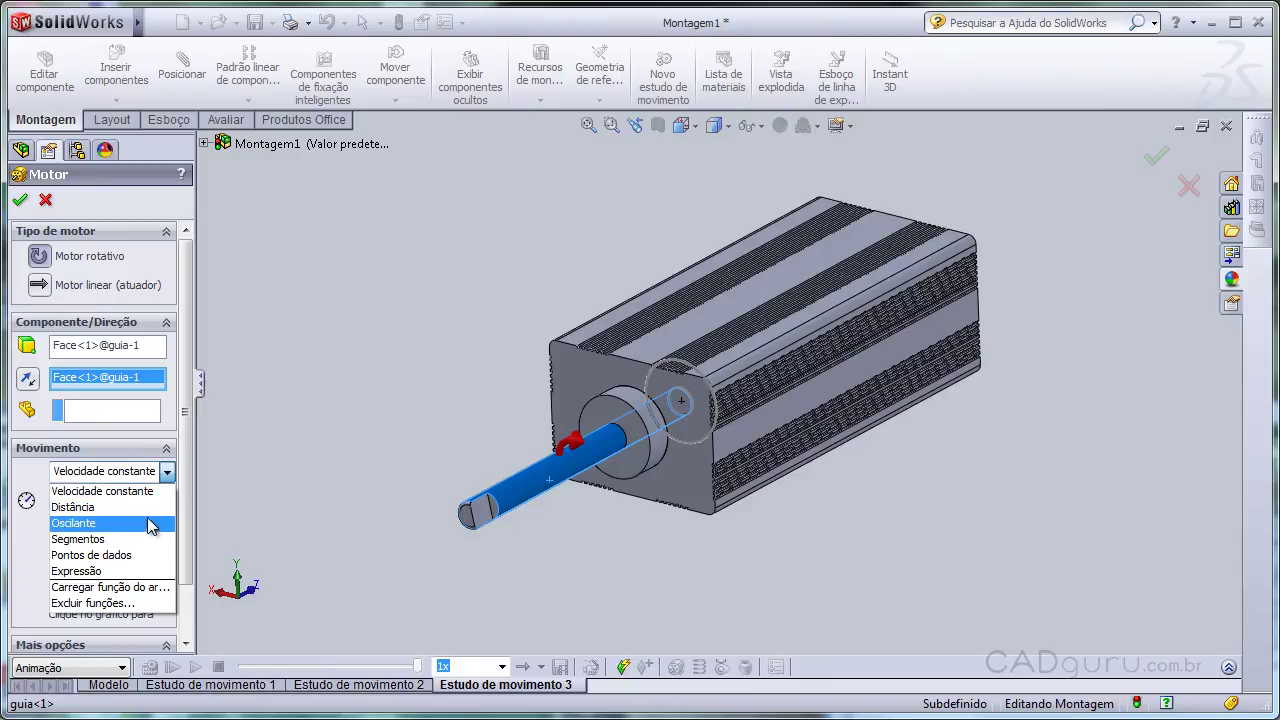
{"action": "left_click", "coordinate": [150, 523]}
{"action": "scroll", "coordinate": [180, 495], "scroll_direction": "down", "scroll_amount": 3}
{"action": "left_click", "coordinate": [113, 374]}
{"action": "type", "text": "180"}
{"action": "double_click", "coordinate": [129, 404]}
{"action": "key", "text": "ctrl+a"}
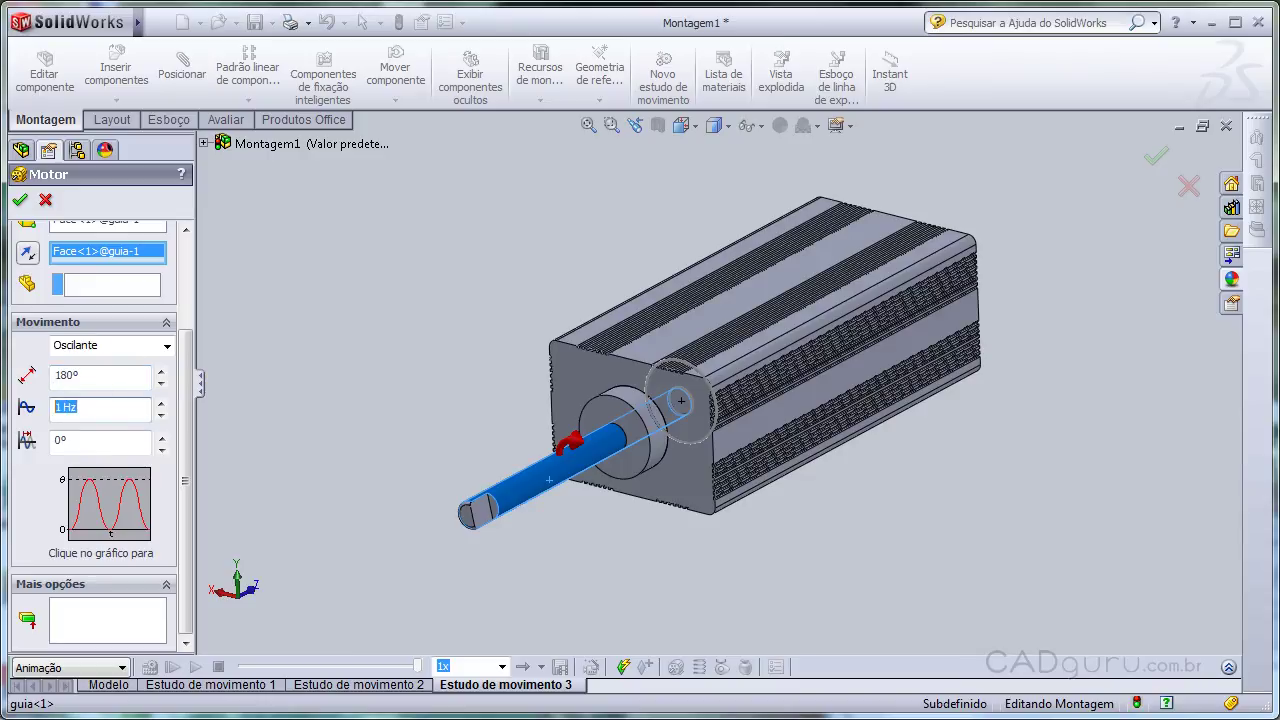
{"action": "type", "text": "0."}
{"action": "left_click", "coordinate": [19, 199]}
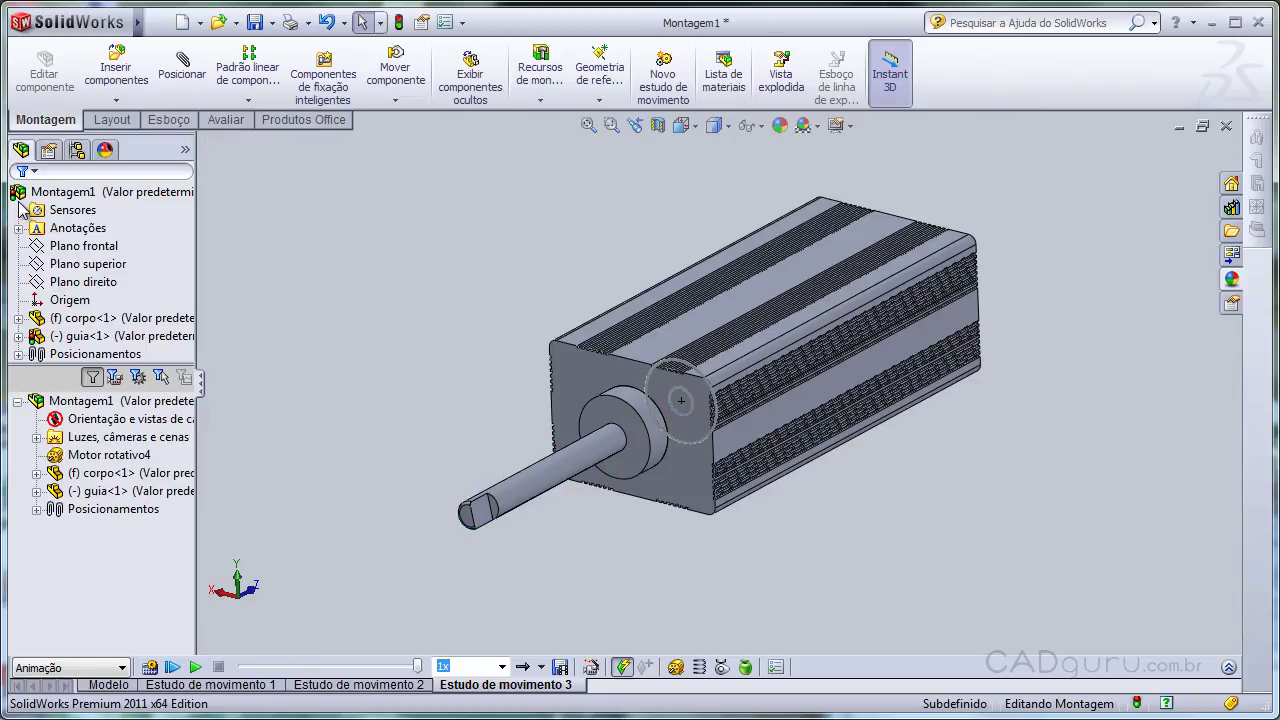
Play the oscillation and bring up Salvar animação em arquivo set to AVI in folder 6.5.
{"action": "left_click", "coordinate": [195, 667]}
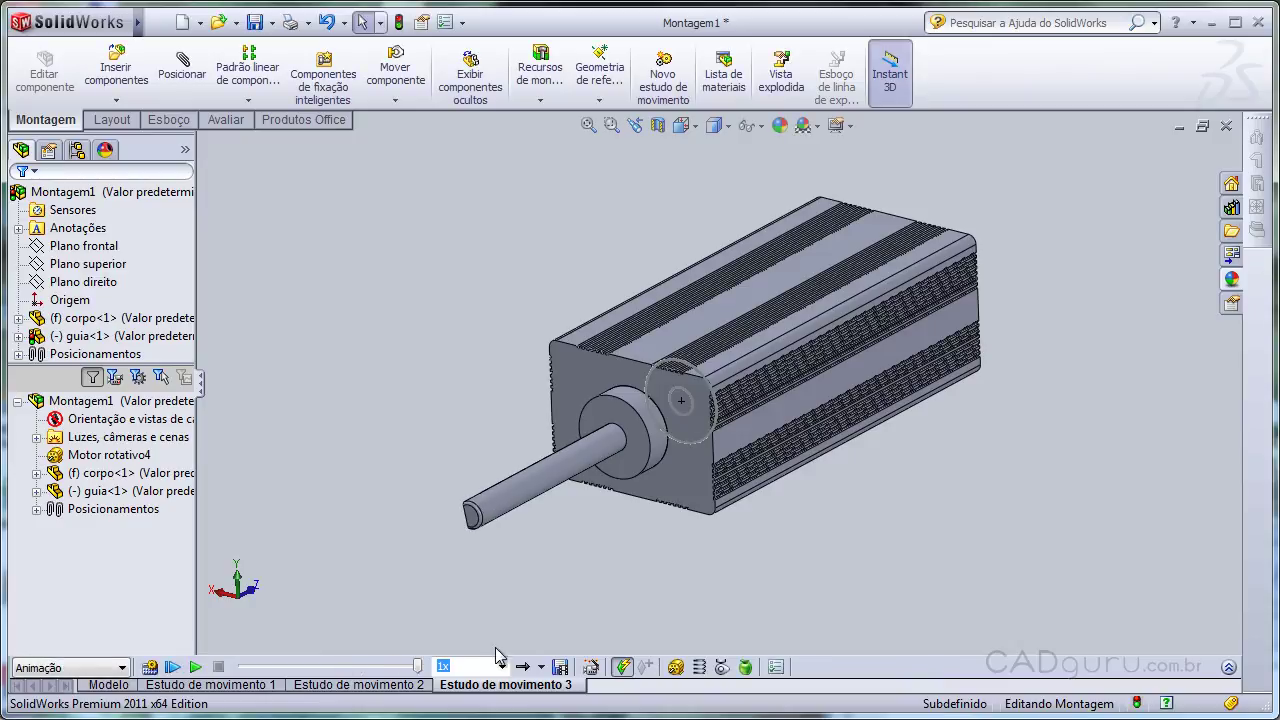
{"action": "left_click", "coordinate": [560, 667]}
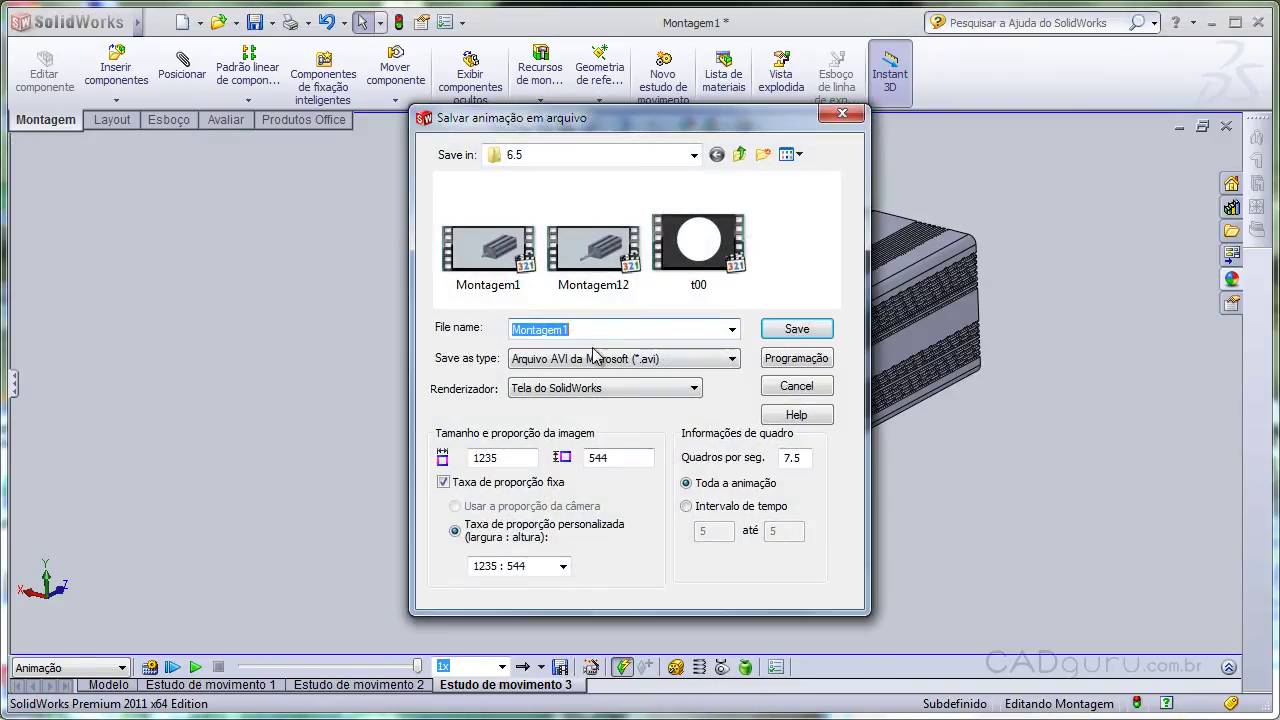
Rename the video file to Montagem13 and save it as an AVI.
{"action": "left_click", "coordinate": [597, 333]}
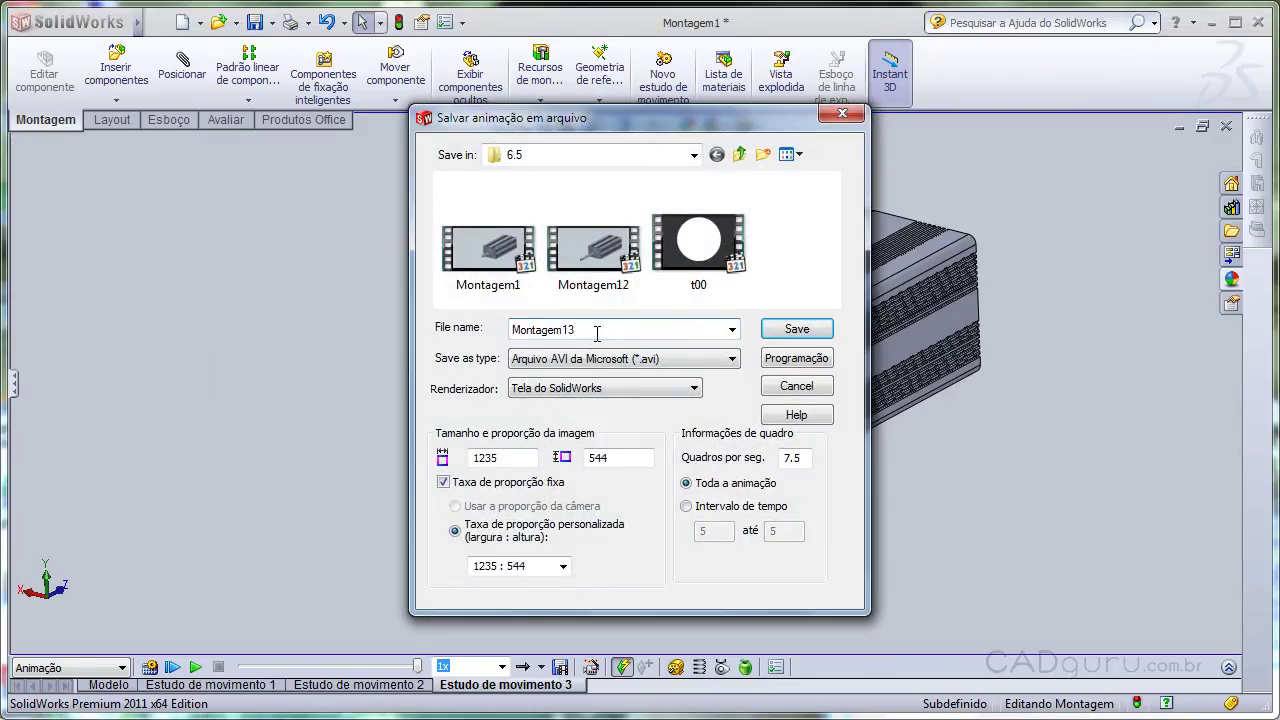
{"action": "key", "text": "Return"}
{"action": "key", "text": "Return"}
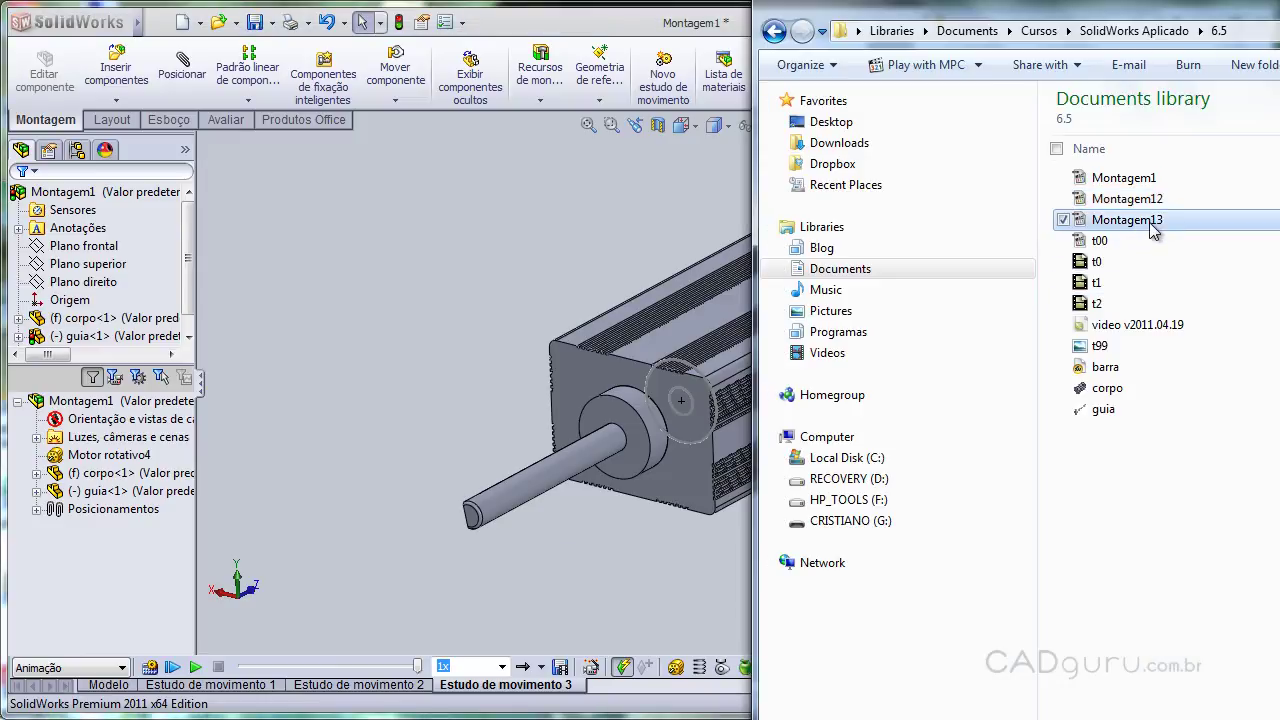
Play Montagem13.avi in Media Player Classic, enlarging the window and replaying the clip twice.
{"action": "double_click", "coordinate": [1158, 222]}
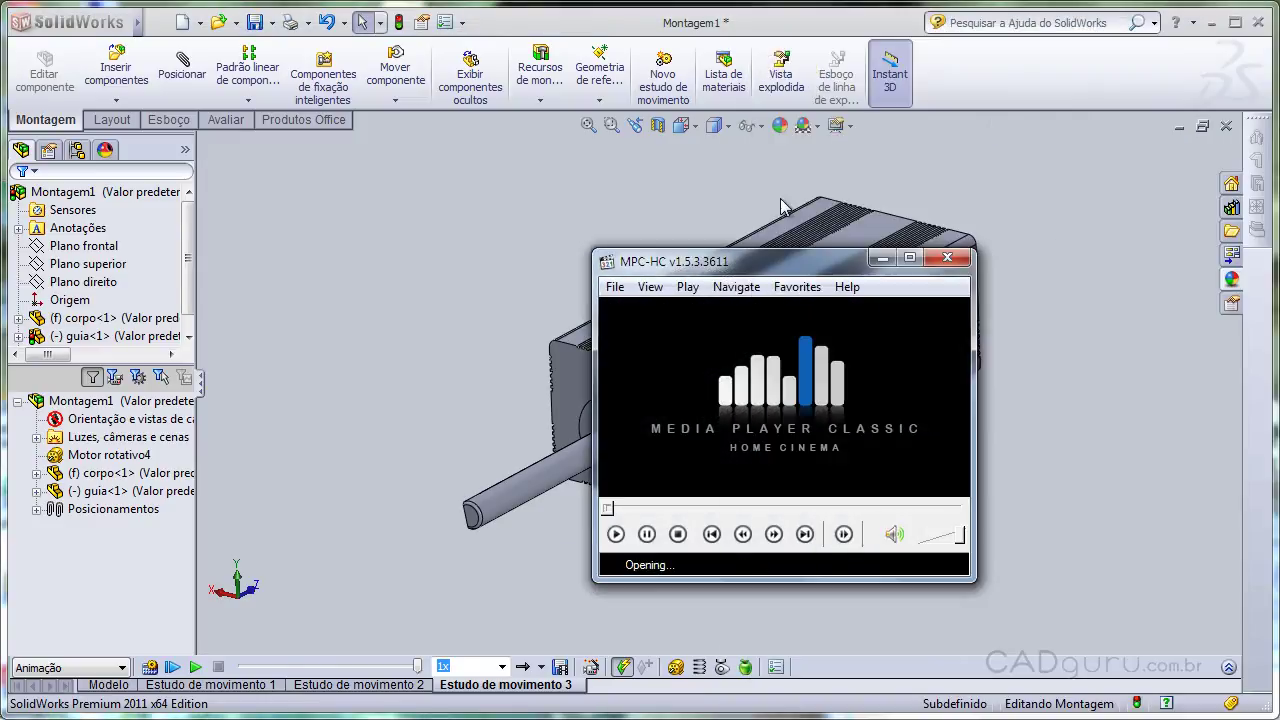
{"action": "mouse_move", "coordinate": [741, 271]}
{"action": "left_mouse_down"}
{"action": "mouse_move", "coordinate": [712, 274]}
{"action": "mouse_move", "coordinate": [517, 186]}
{"action": "left_mouse_up"}
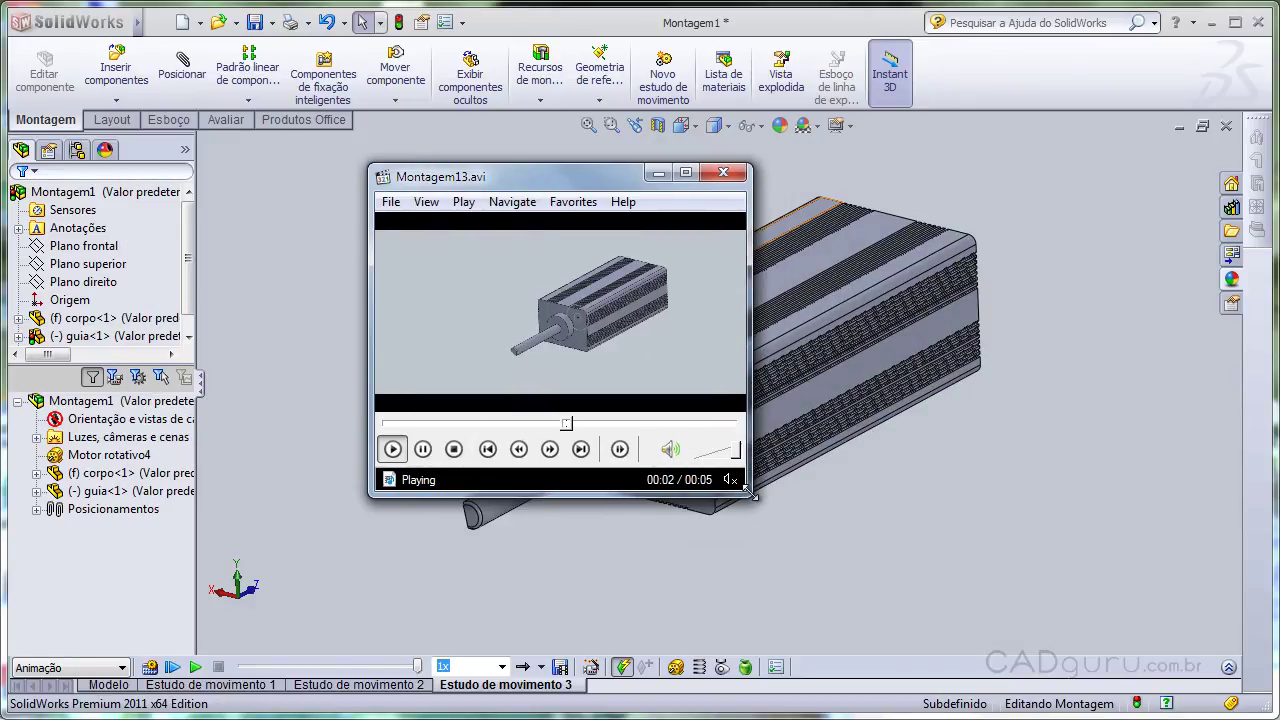
{"action": "mouse_move", "coordinate": [749, 493]}
{"action": "left_mouse_down"}
{"action": "mouse_move", "coordinate": [1058, 620]}
{"action": "mouse_move", "coordinate": [1150, 625]}
{"action": "left_mouse_up"}
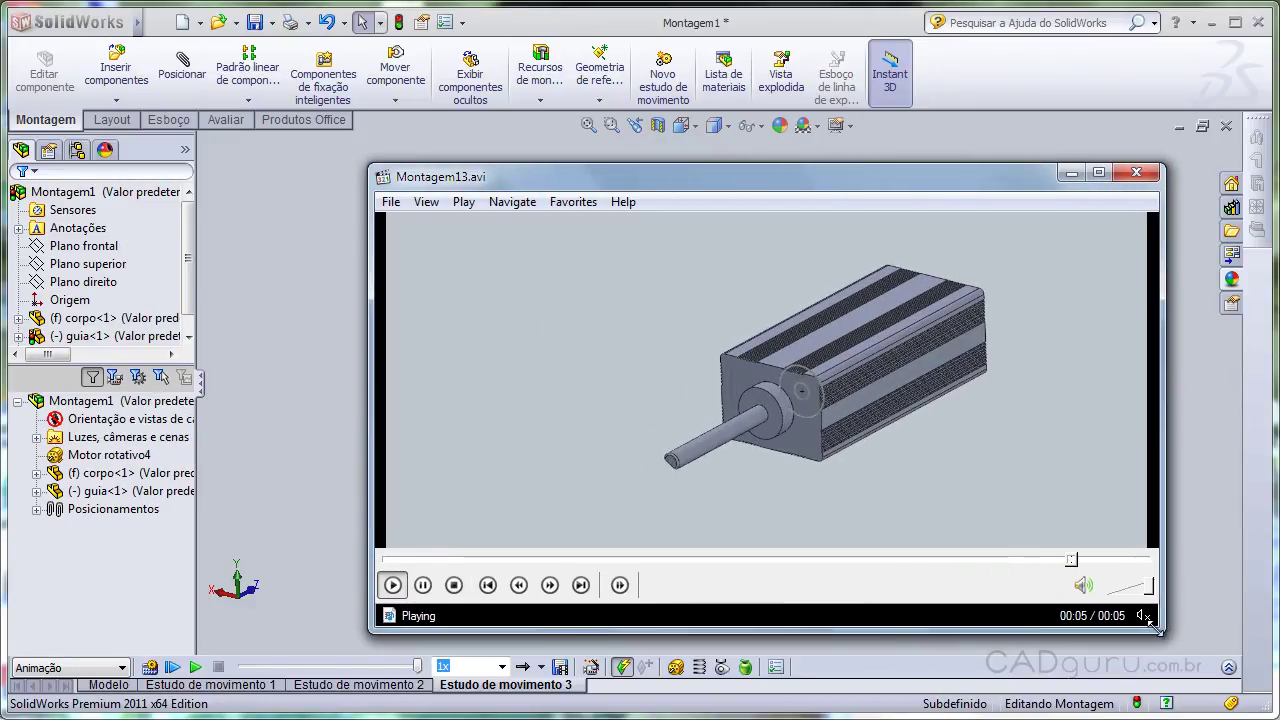
{"action": "left_click", "coordinate": [859, 474]}
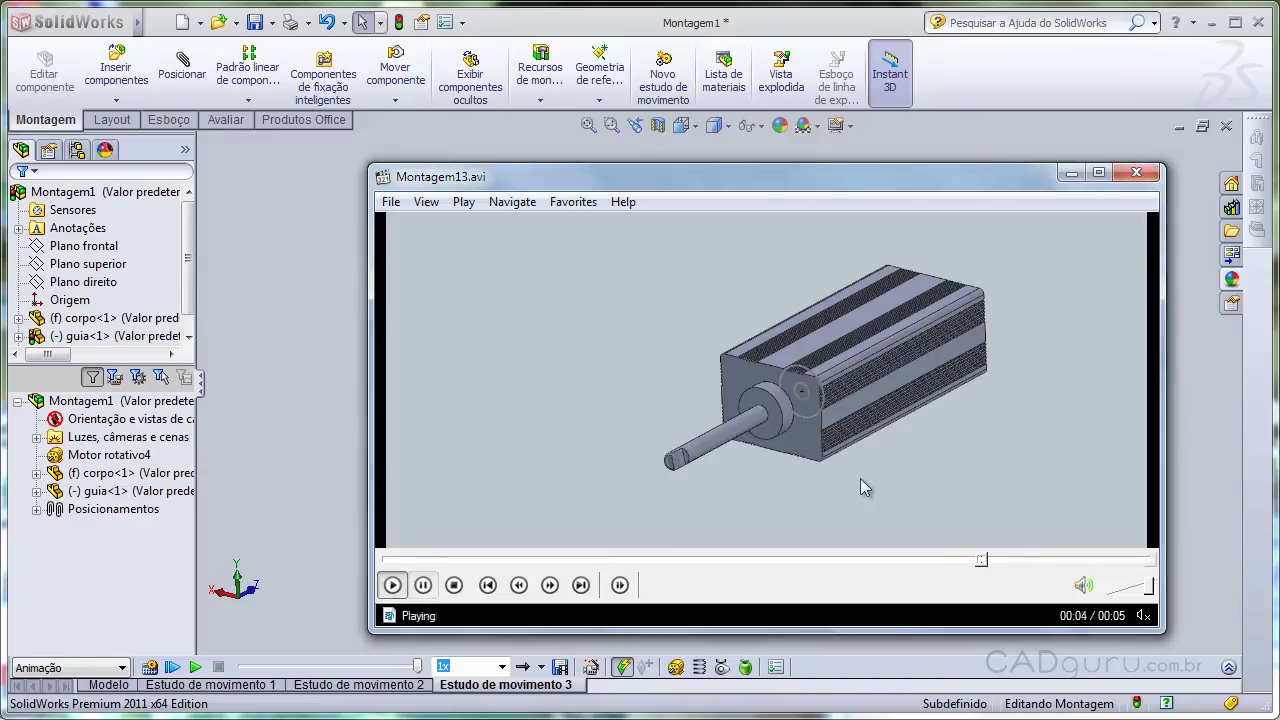
{"action": "left_click", "coordinate": [803, 431]}
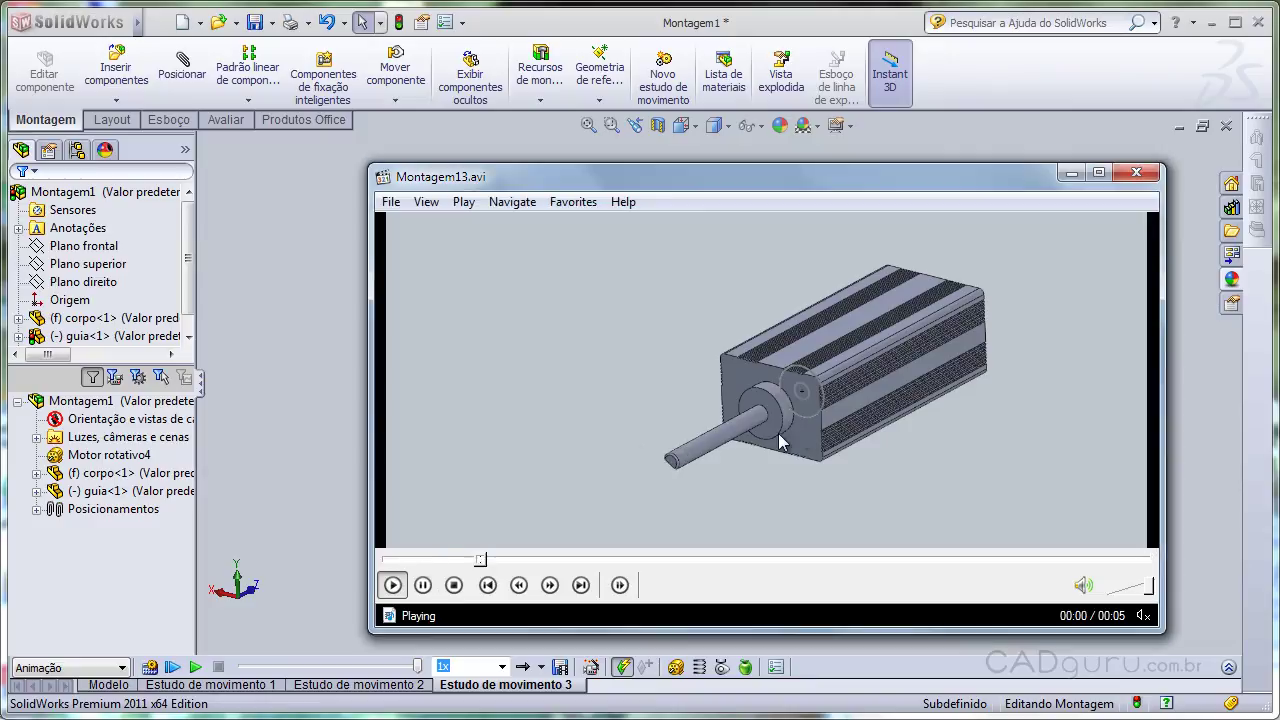